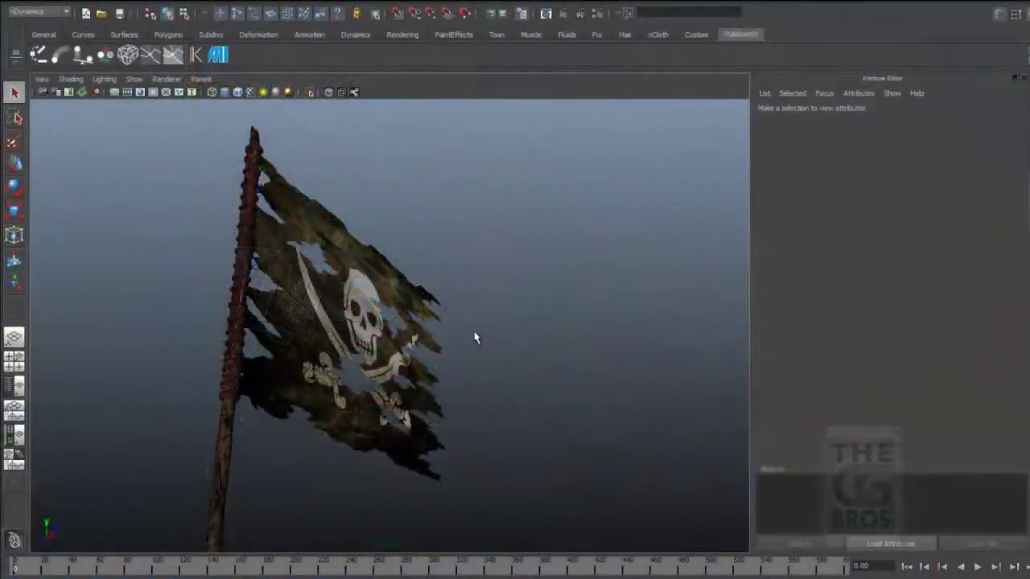
Step: Play the flag's nCloth simulation in Maya and stop it around frame 139
click(977, 568)
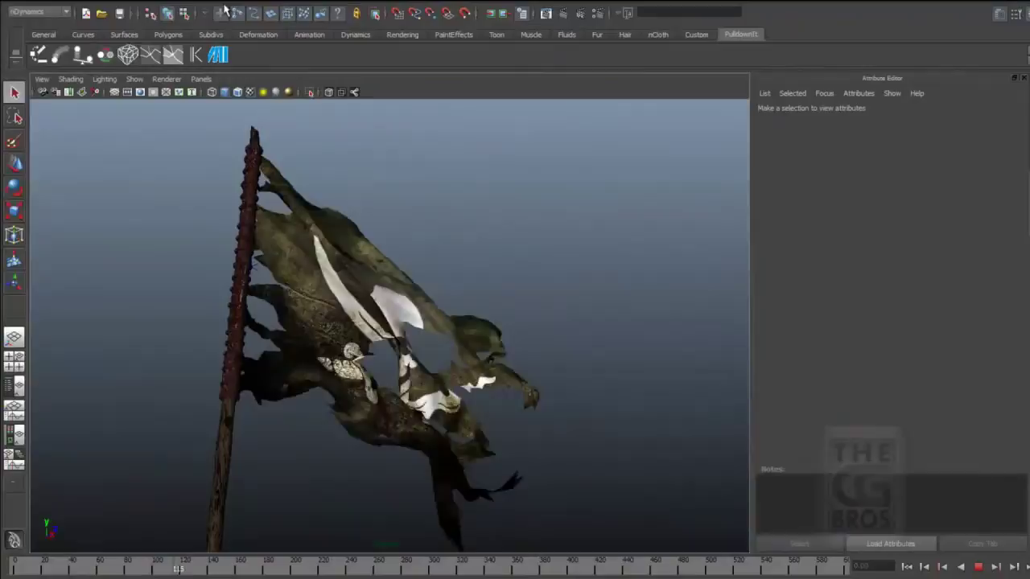
click(336, 4)
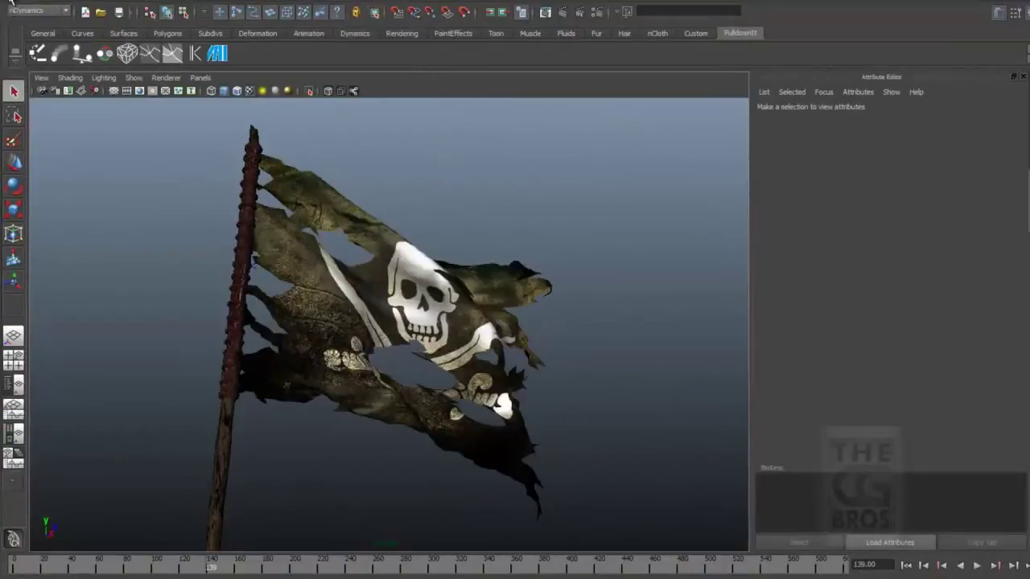
click(11, 2)
click(34, 121)
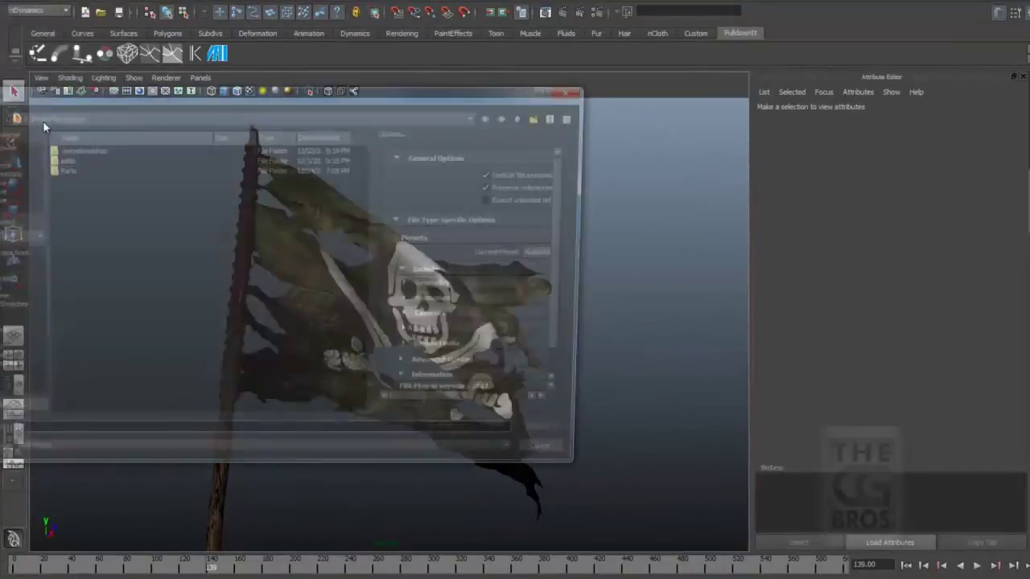
click(523, 461)
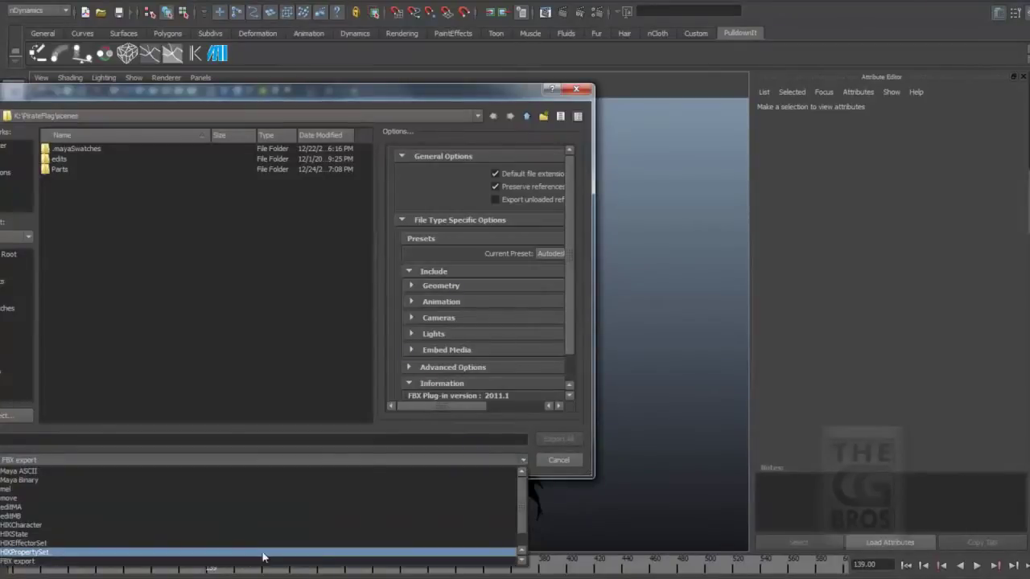
click(563, 463)
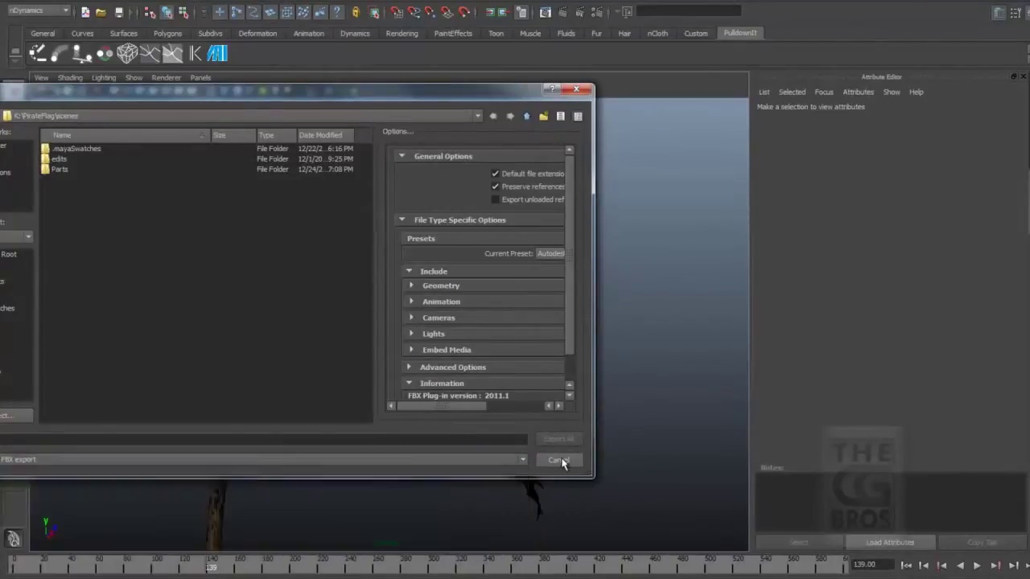
click(558, 460)
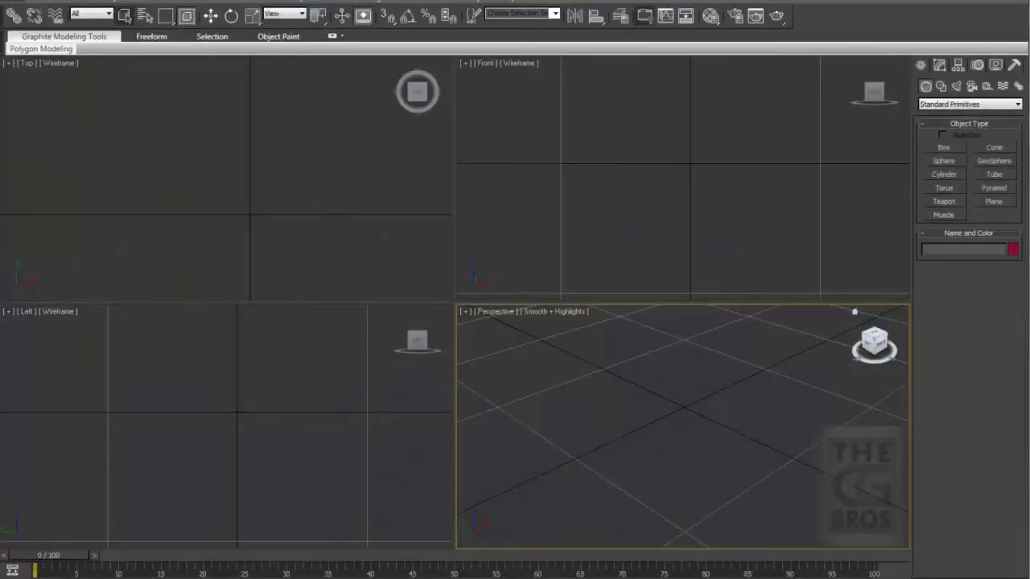
Step: Import fbxFlagExport.fbx with default FBX settings, bringing in the flag and pole
key(alt+f)
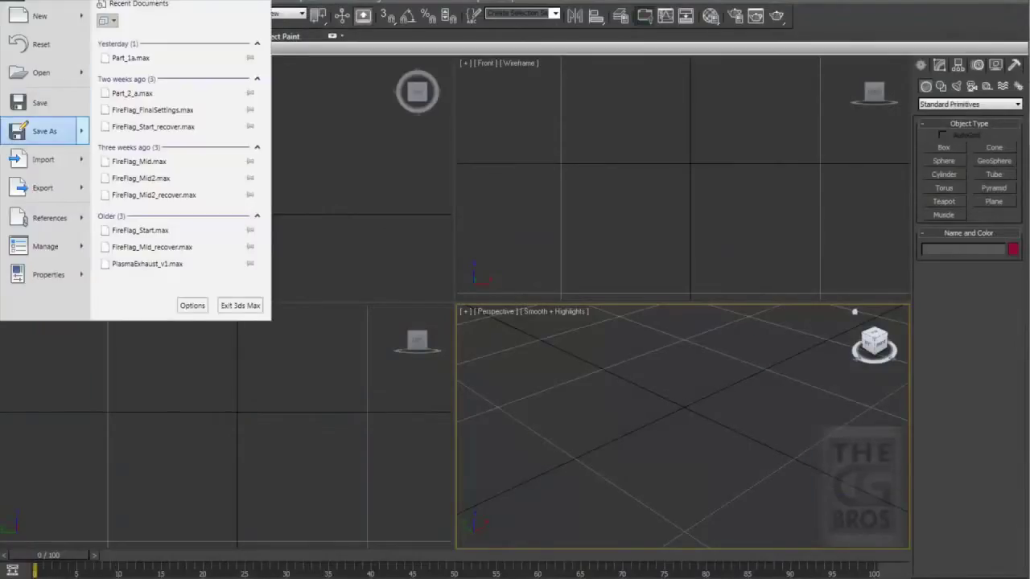
click(44, 159)
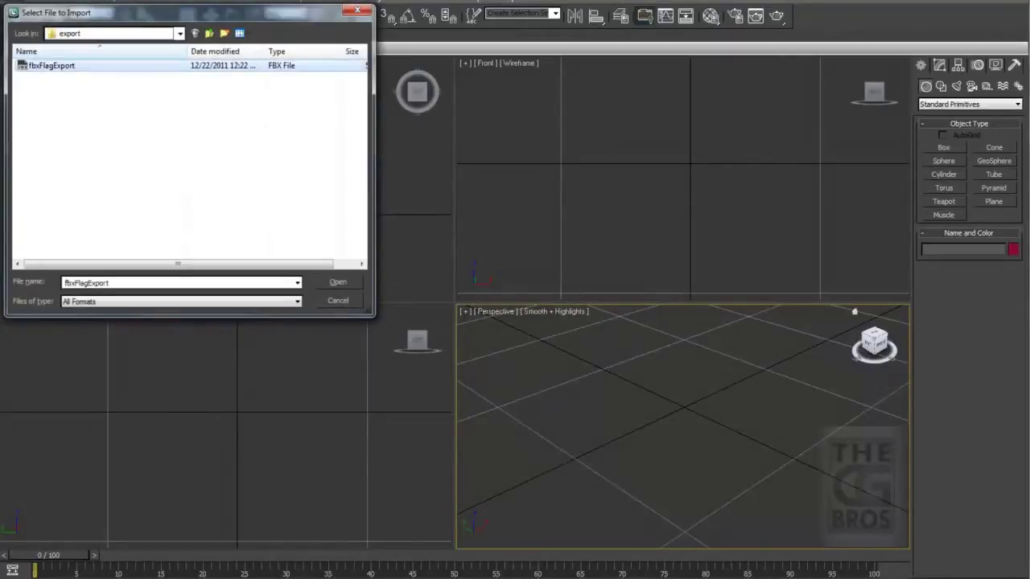
key(Return)
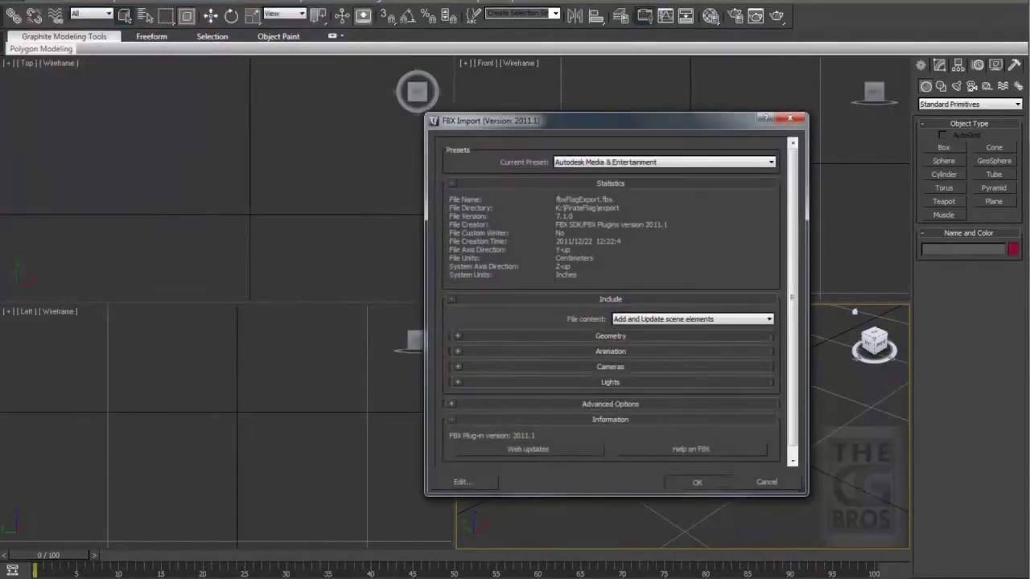
key(Return)
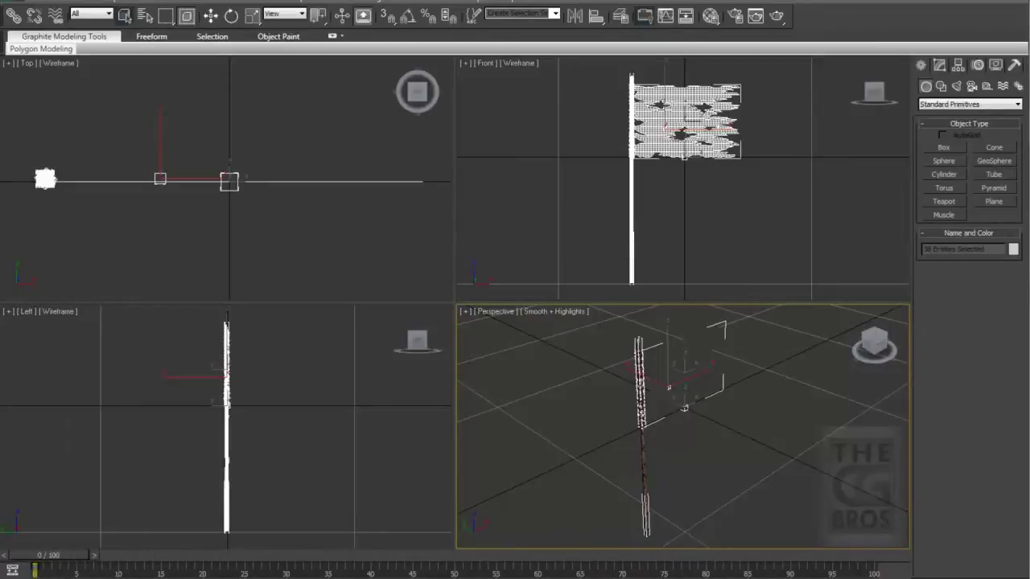
Step: Add a Point Cache modifier loading nClothShape1.xml to the flag, then scrub to watch it wave
click(720, 473)
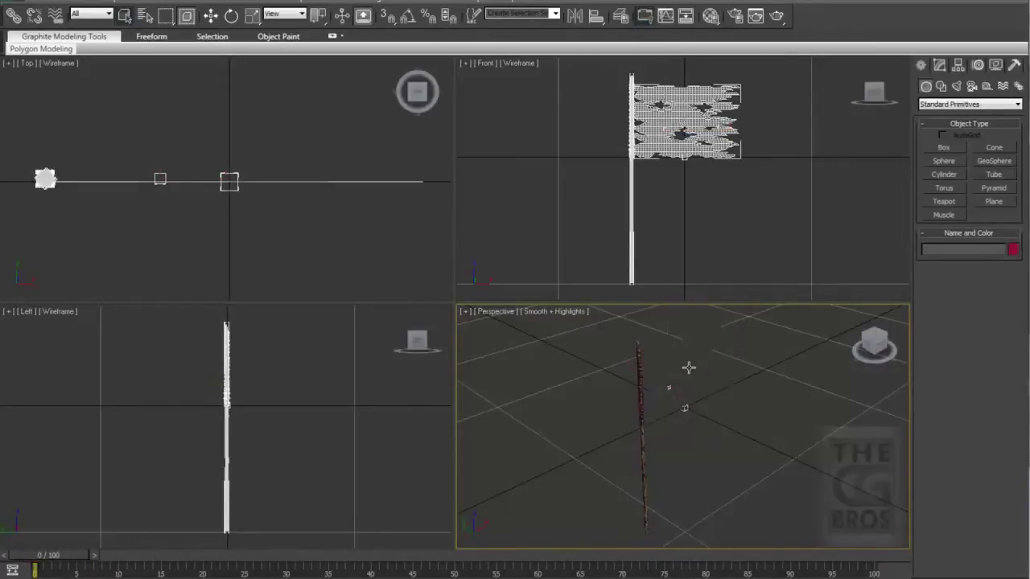
key(alt+w)
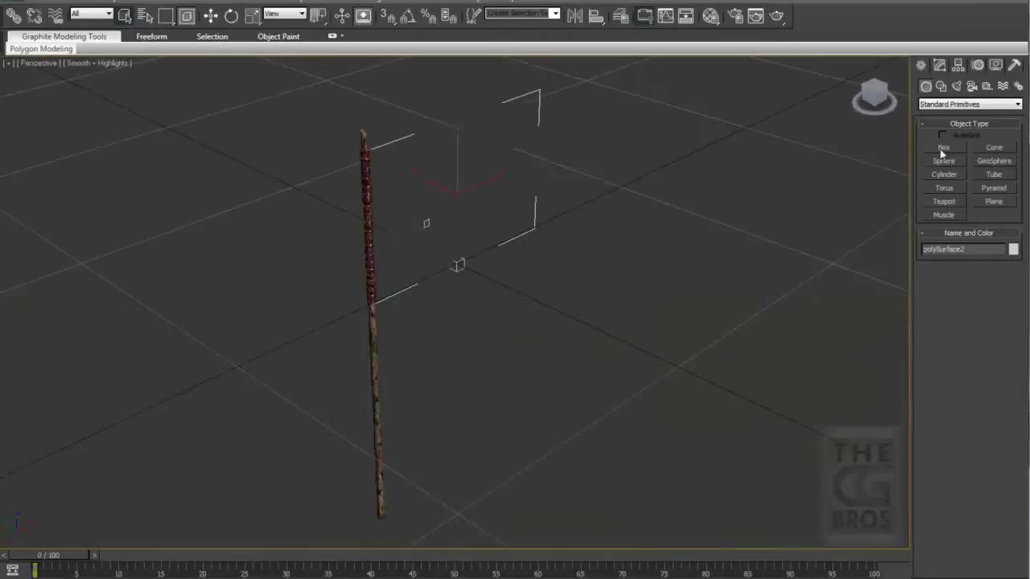
click(940, 65)
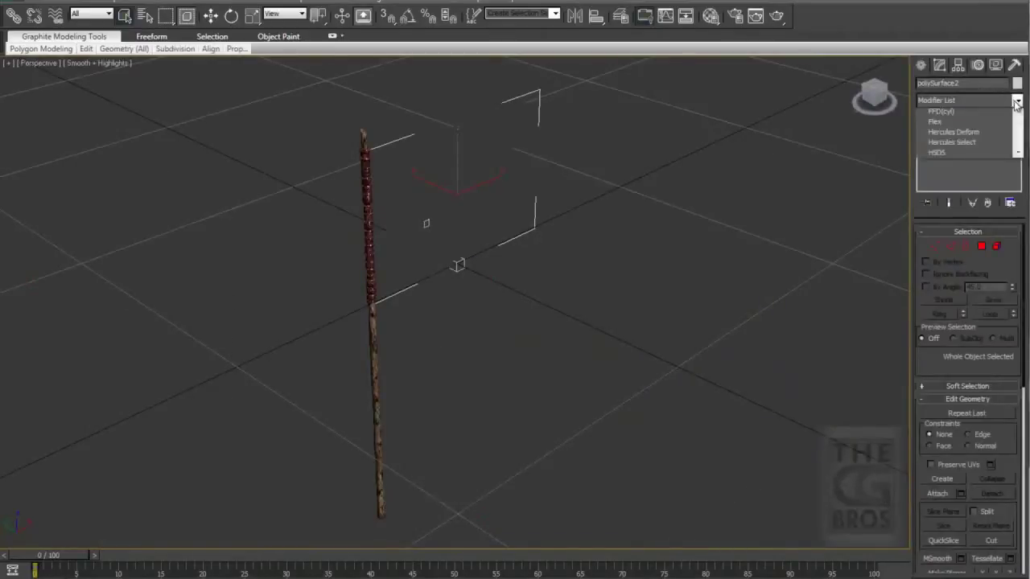
scroll(1020, 279, down, 5)
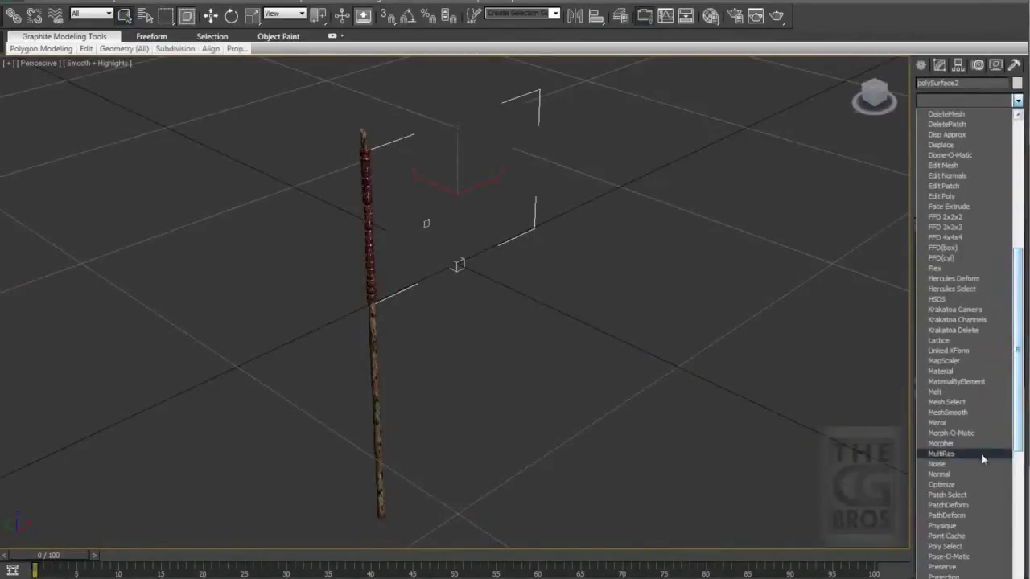
click(946, 536)
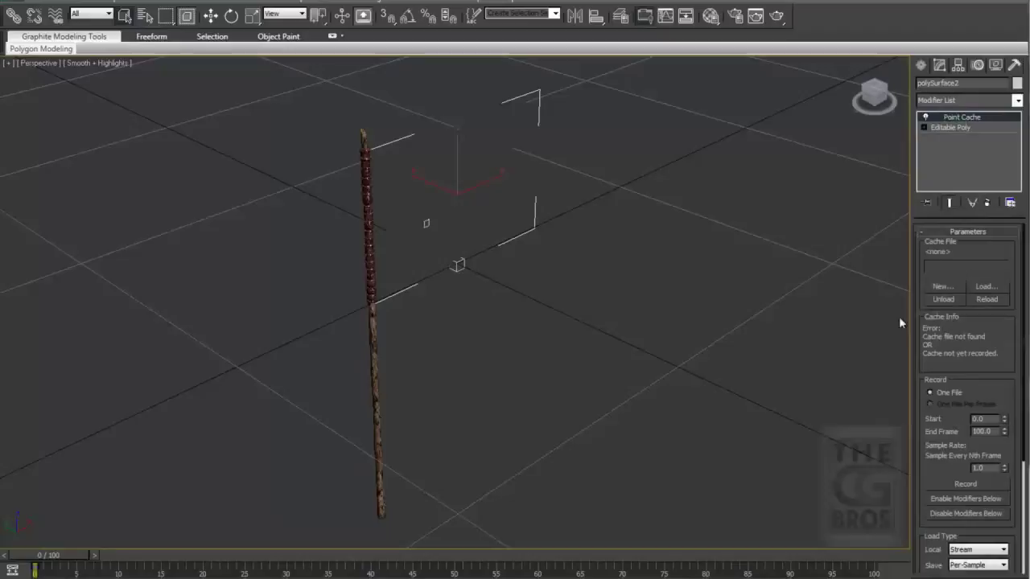
click(985, 287)
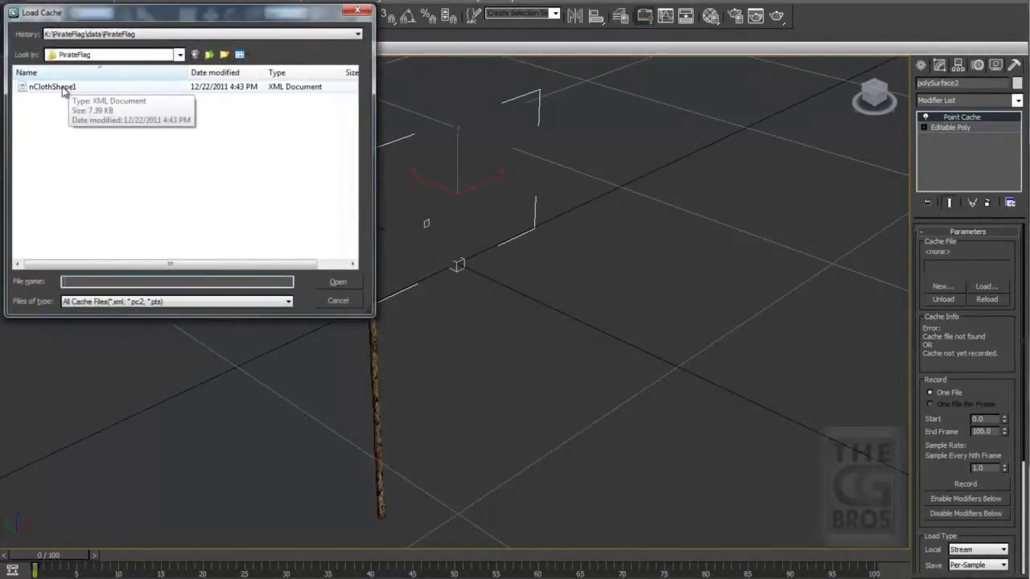
click(339, 283)
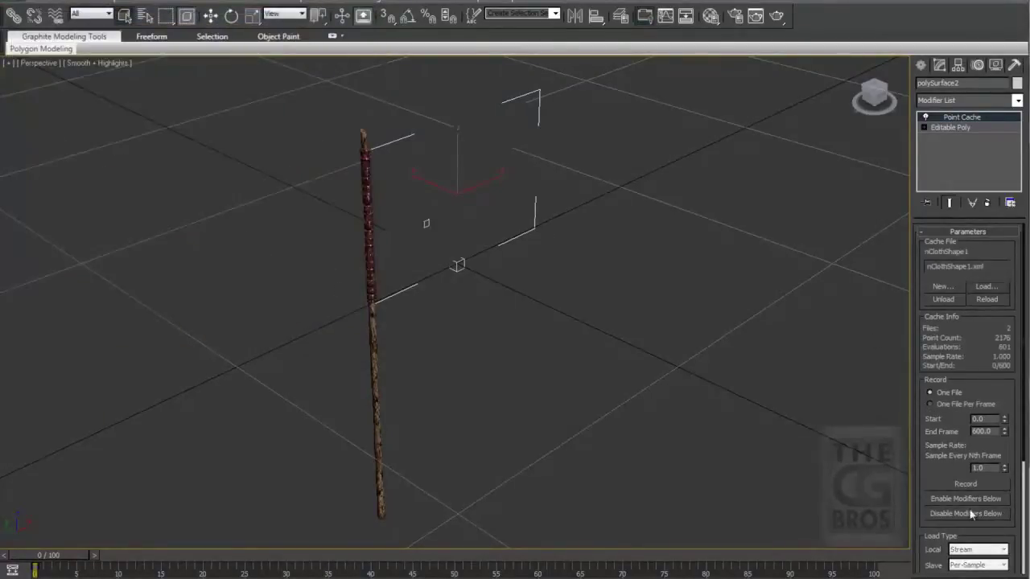
alt+middle_drag(374, 292, 332, 263)
drag(69, 557, 833, 569)
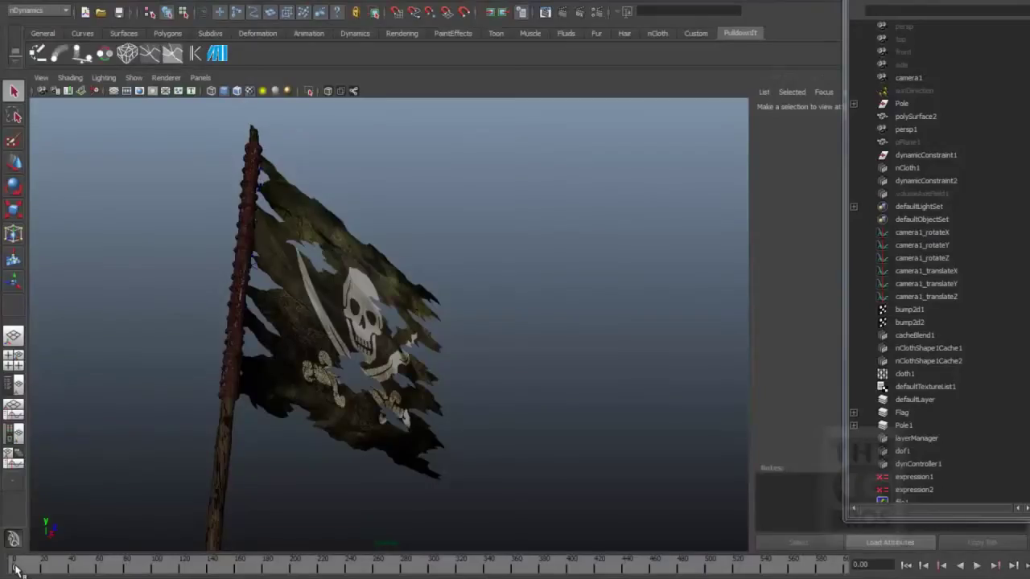
Step: Scrub the Maya time slider from frame 0 to about frame 441
drag(16, 570, 175, 570)
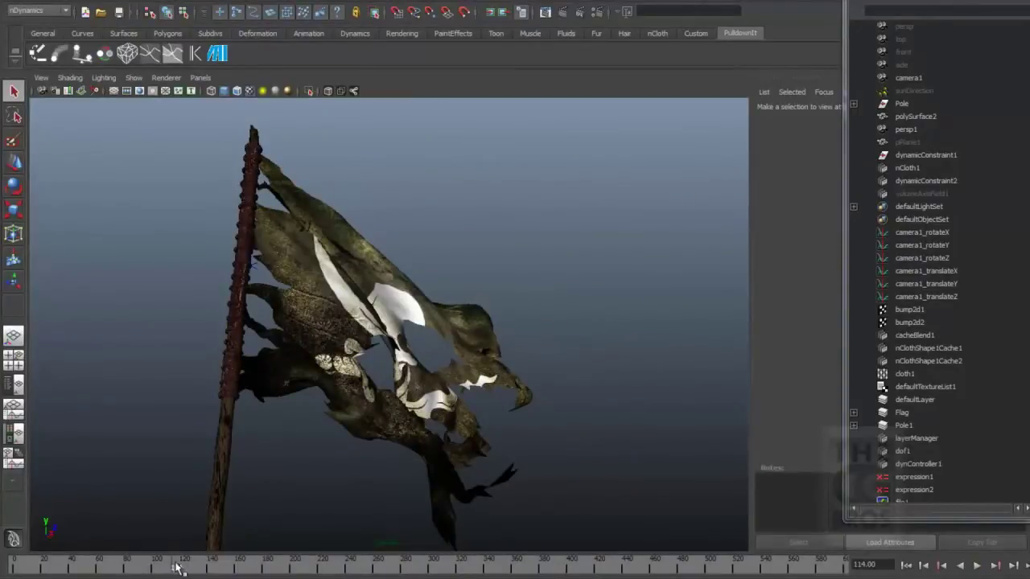
drag(175, 569, 259, 569)
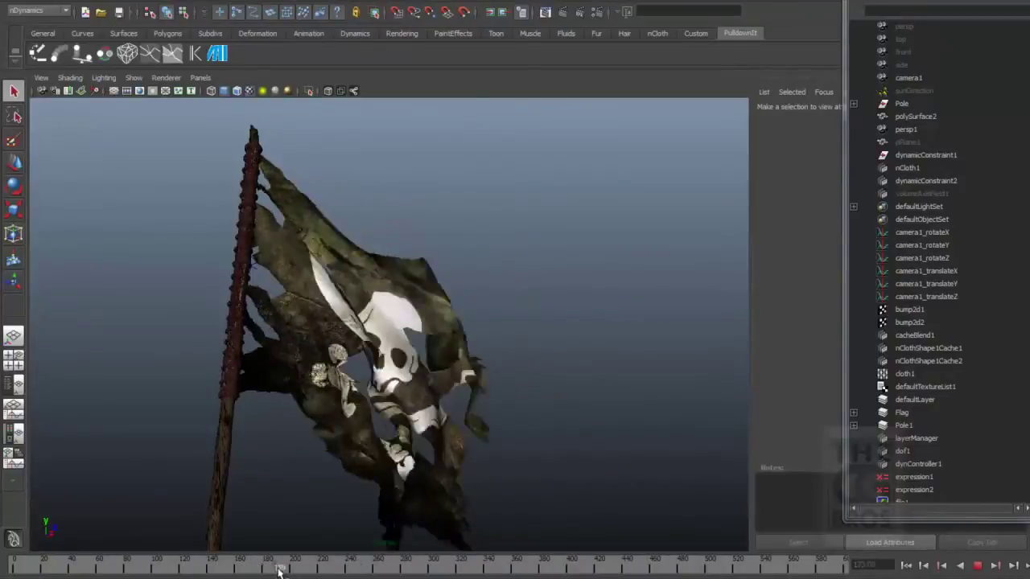
drag(351, 569, 508, 571)
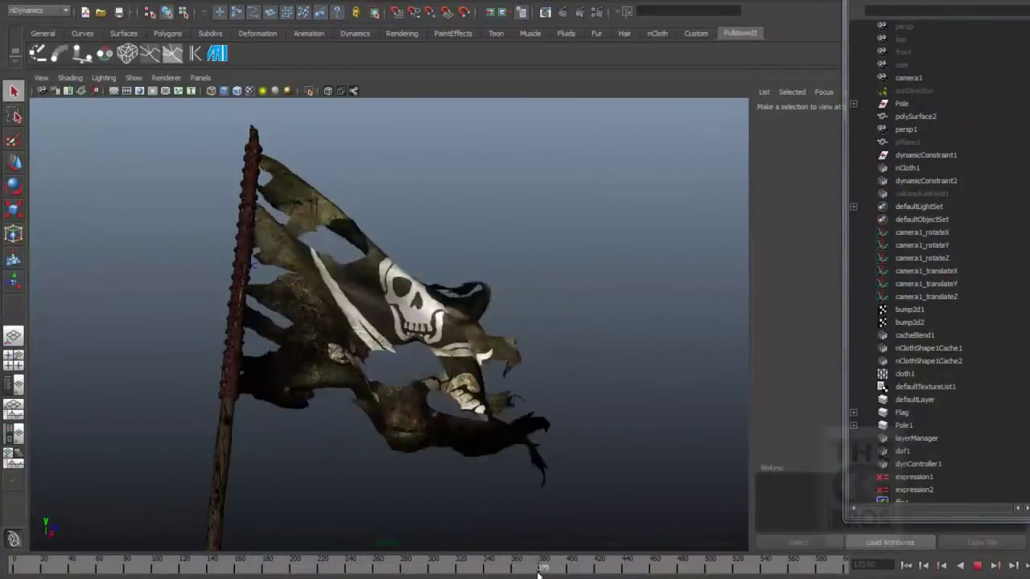
drag(599, 569, 626, 571)
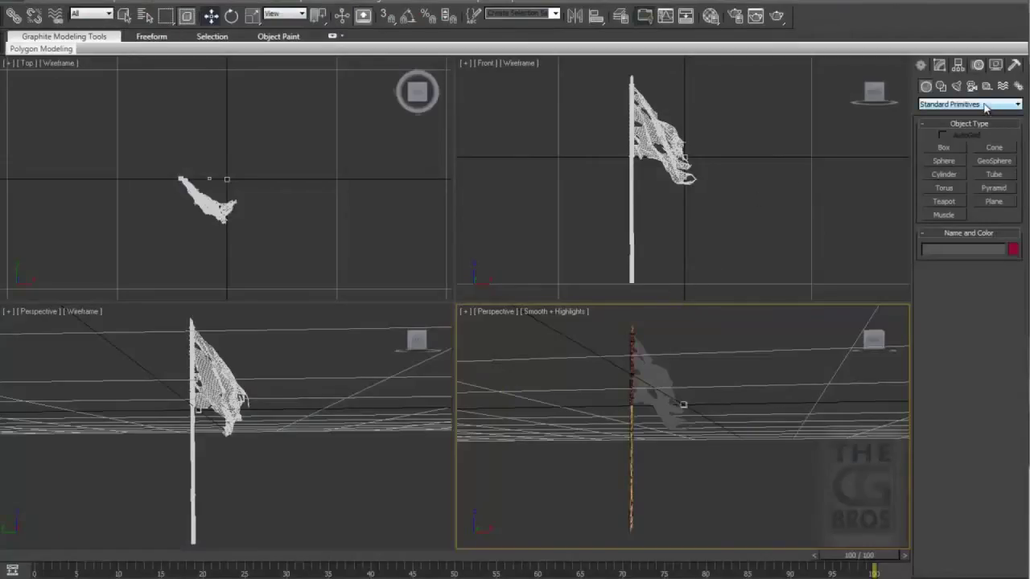
Step: Create a FumeFX grid in the Front view, sized and raised to enclose the flag
click(985, 105)
click(933, 242)
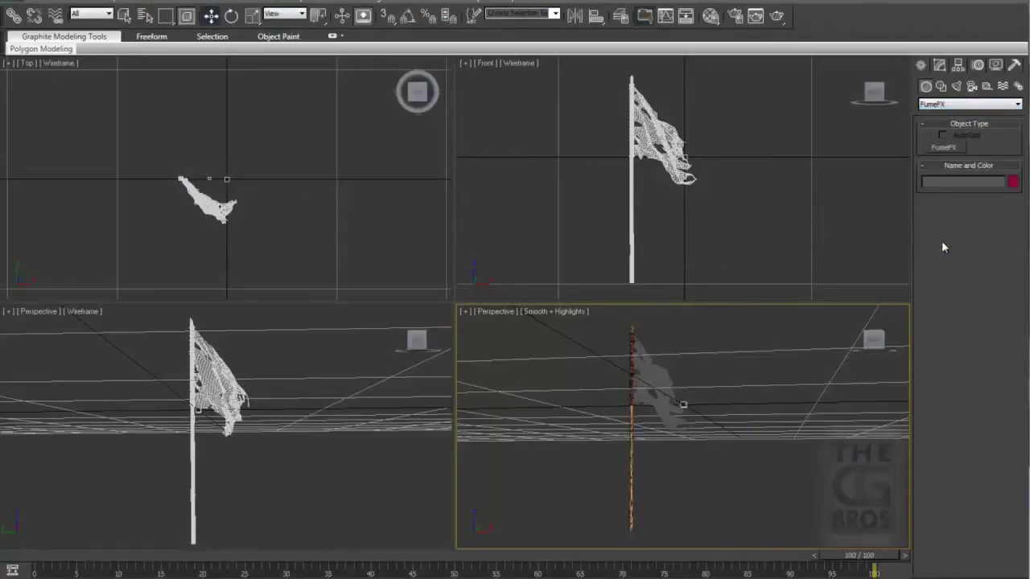
click(941, 148)
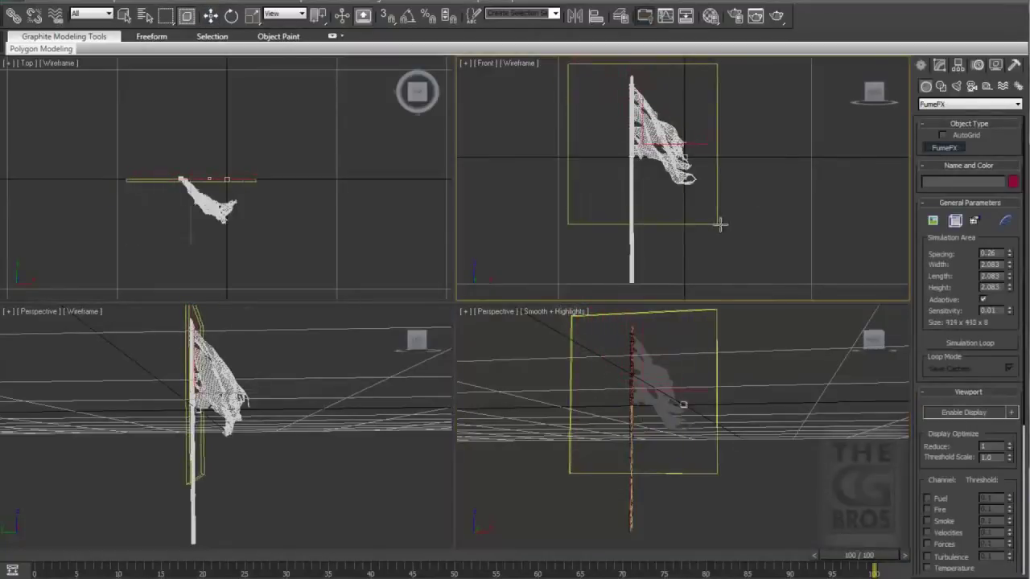
drag(720, 223, 742, 218)
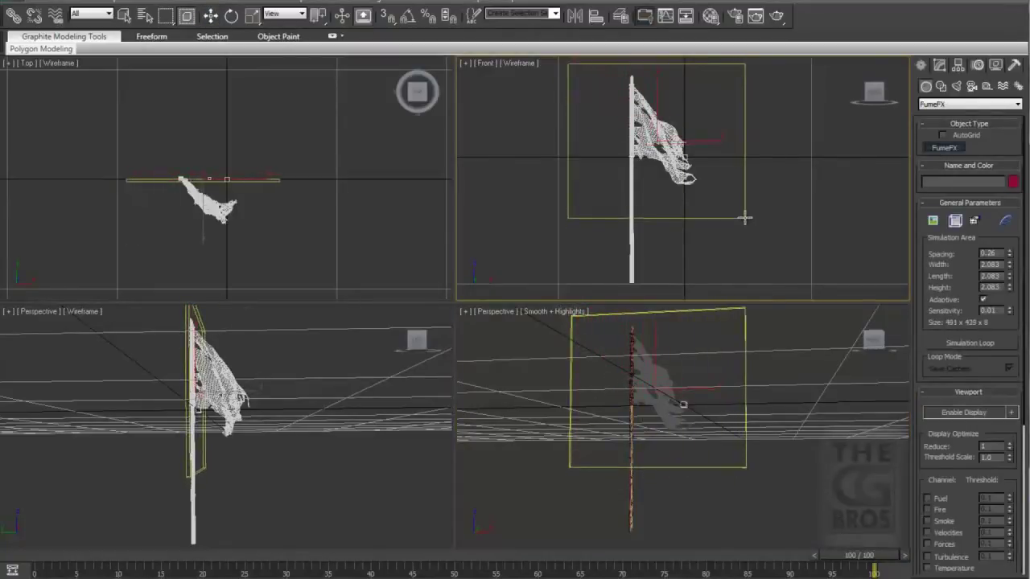
click(717, 131)
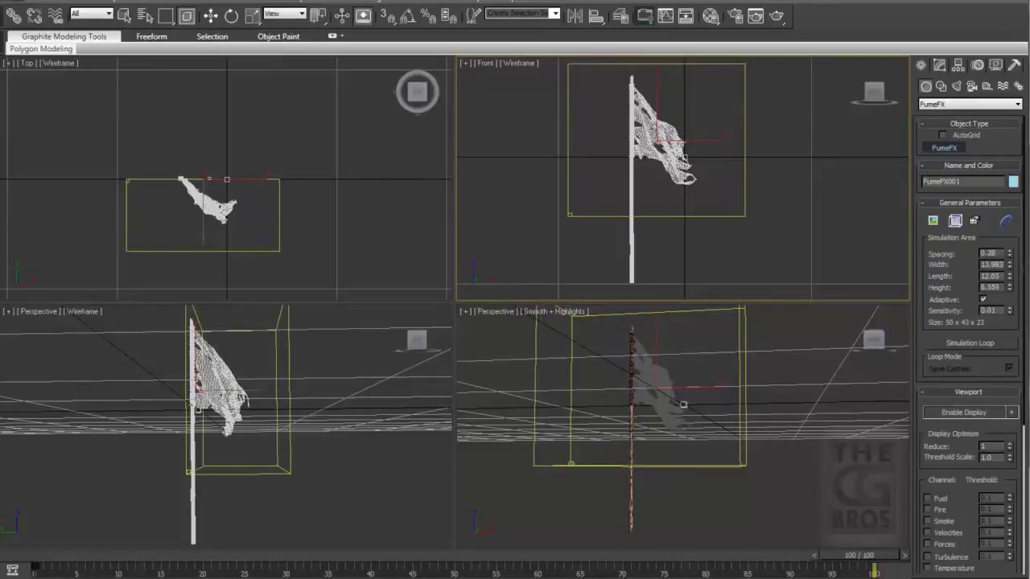
Step: Rotate the FumeFX grid about 40 degrees in the Top view to follow the flag
click(232, 16)
click(234, 149)
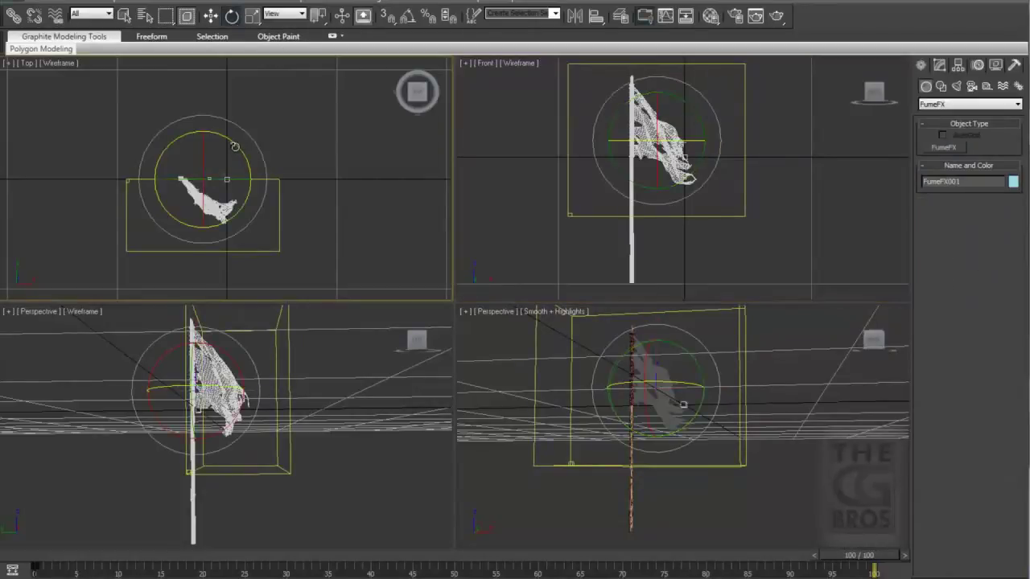
drag(234, 149, 242, 187)
click(210, 16)
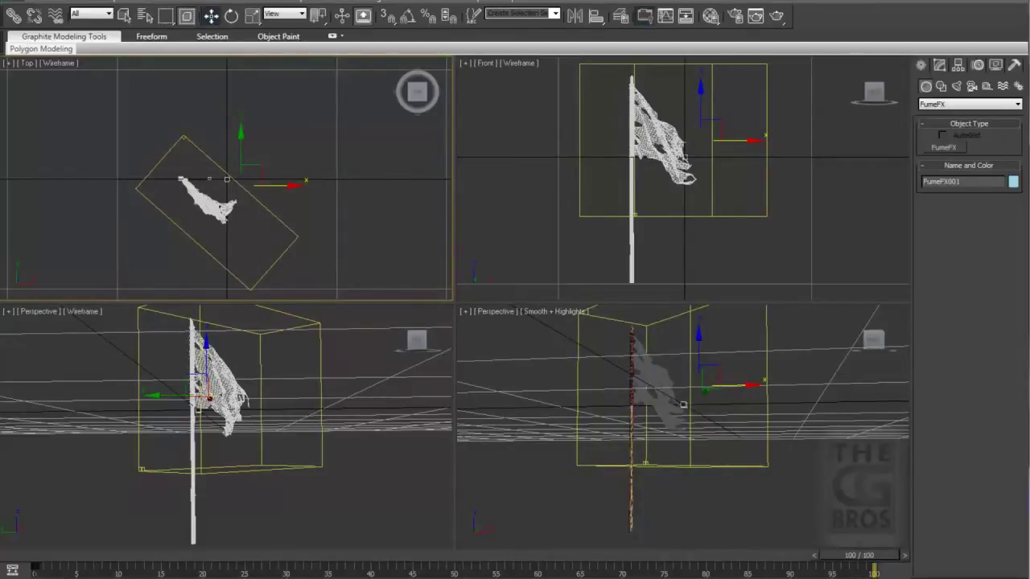
Step: Reselect the FumeFX grid and open its FumeFX UI settings window
click(941, 86)
click(757, 504)
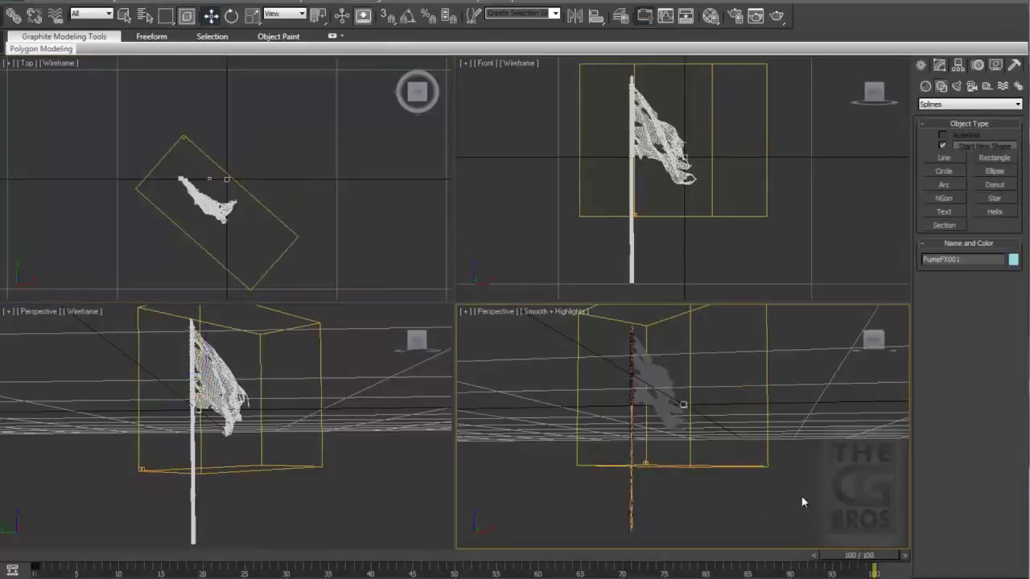
click(732, 466)
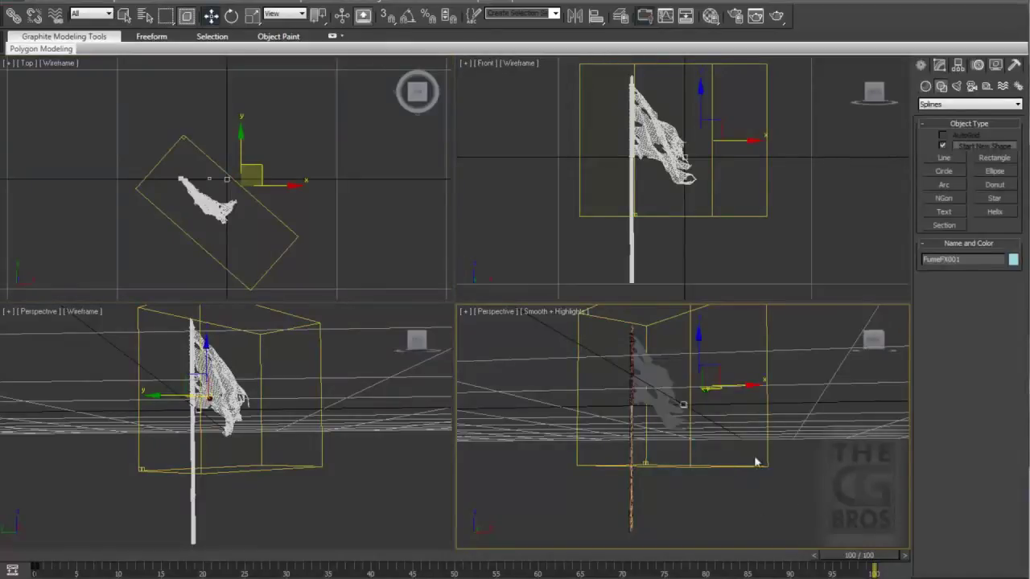
click(939, 66)
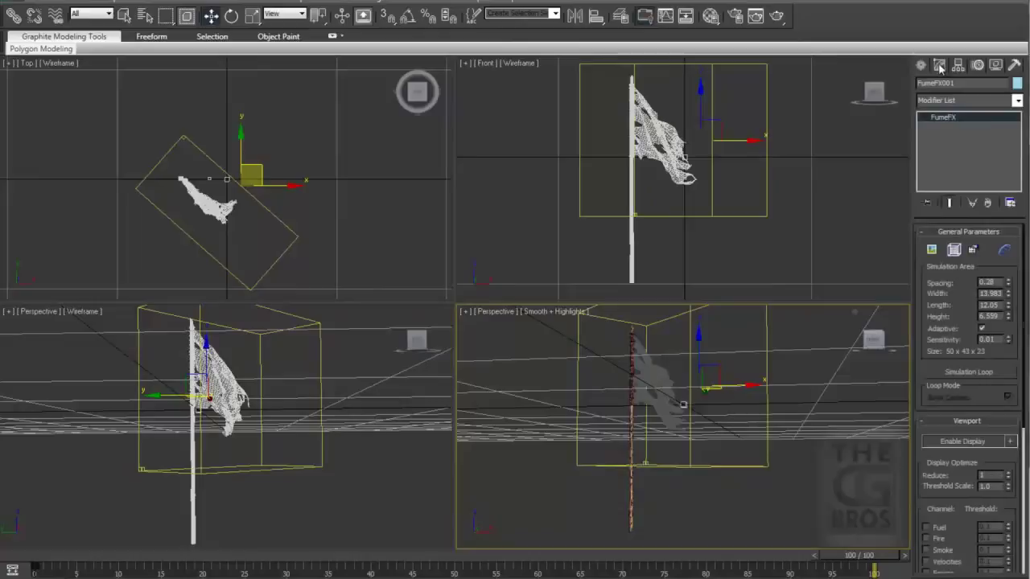
click(953, 250)
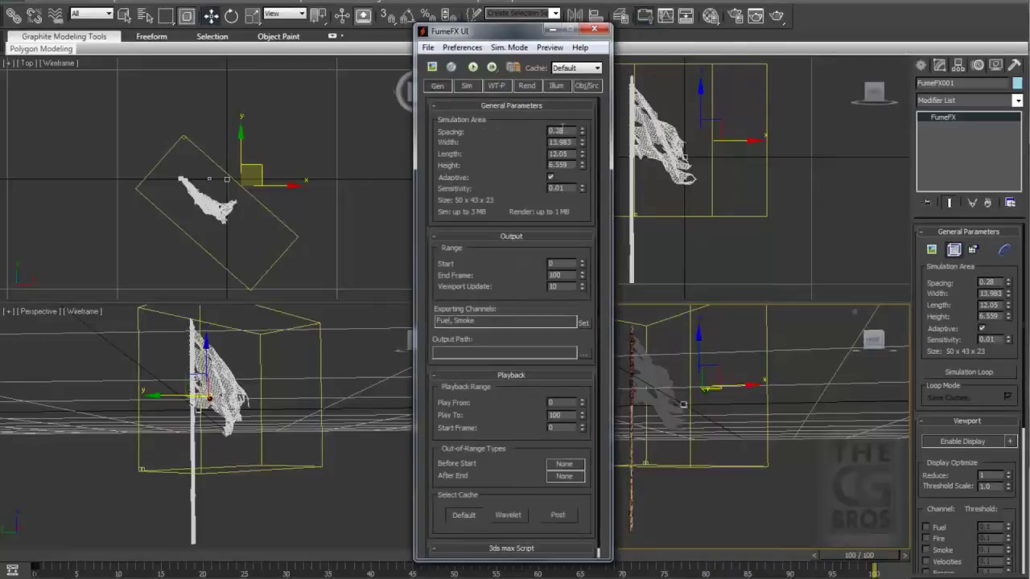
Step: Try FumeFX Spacing values such as 0.48, 0.18 and 0.78, settling at 0.2, with Perspective maximized
drag(530, 32, 478, 44)
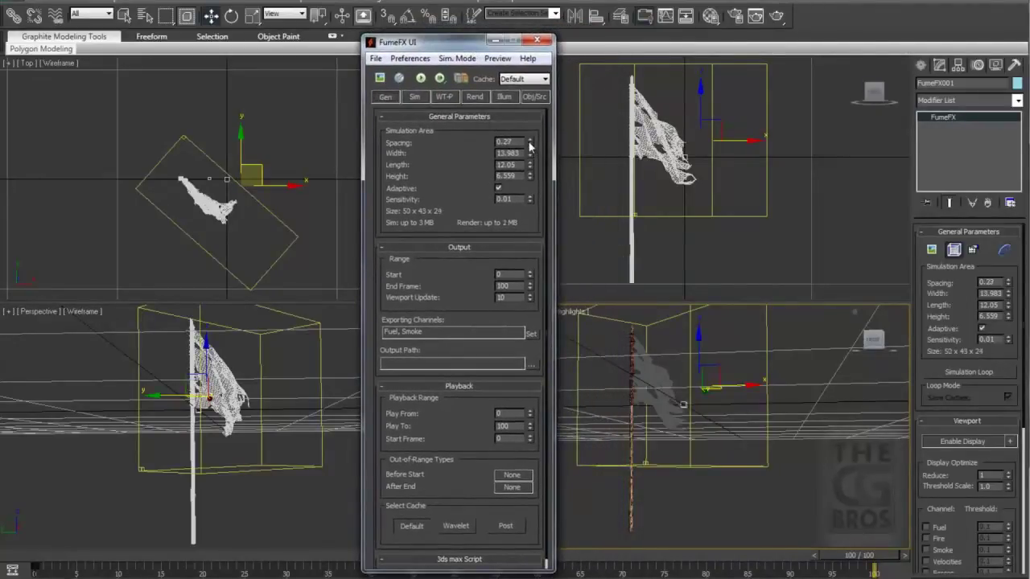
drag(529, 143, 529, 129)
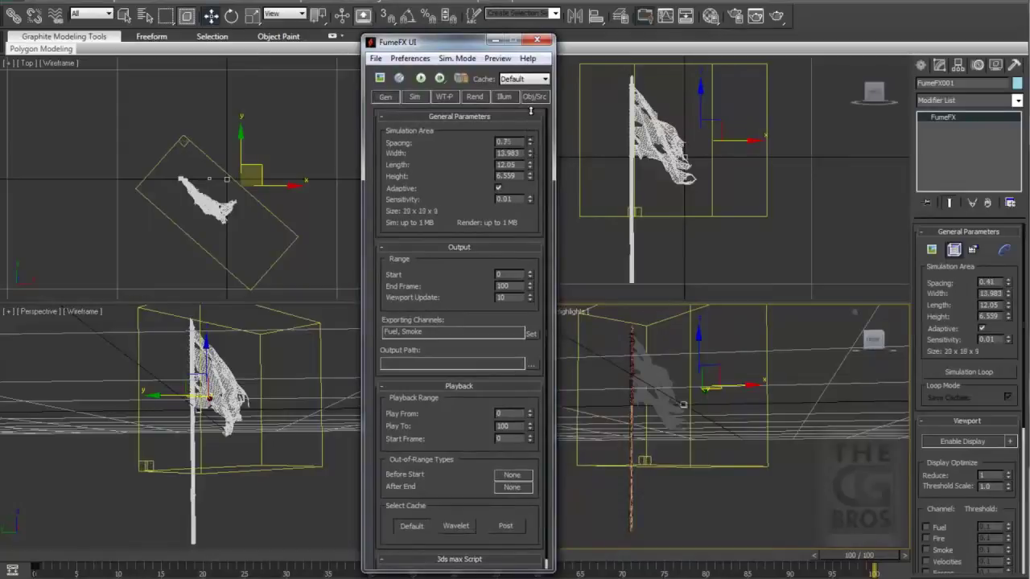
mouse_move(529, 142)
mouse_down()
mouse_move(538, 107)
mouse_move(538, 124)
mouse_up()
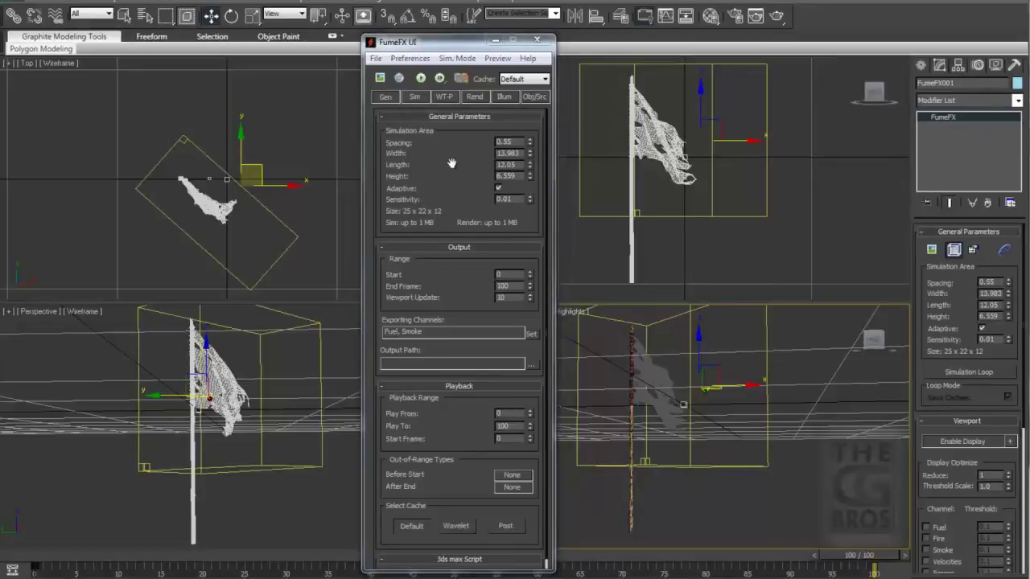
drag(470, 45, 237, 31)
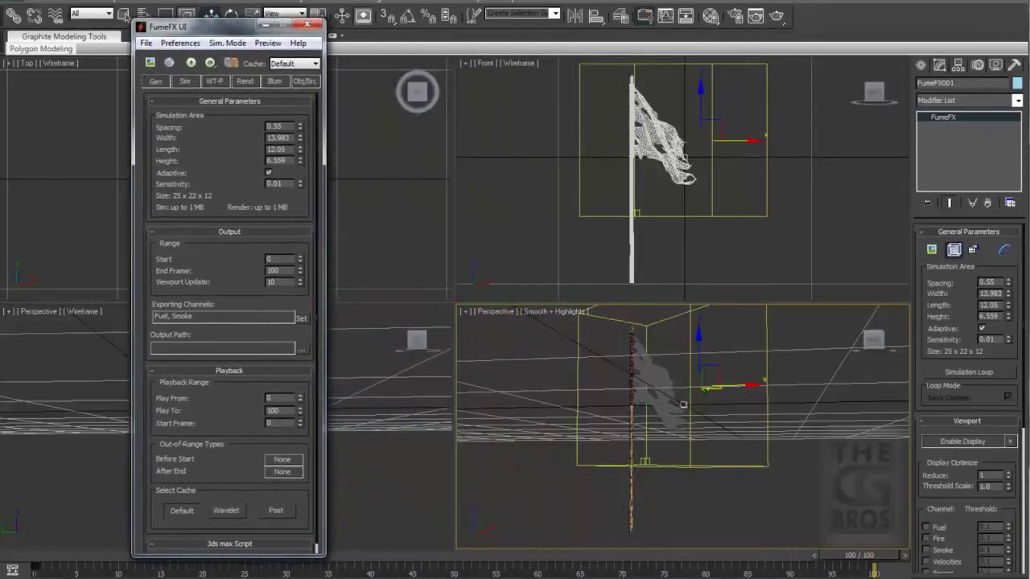
key(alt+w)
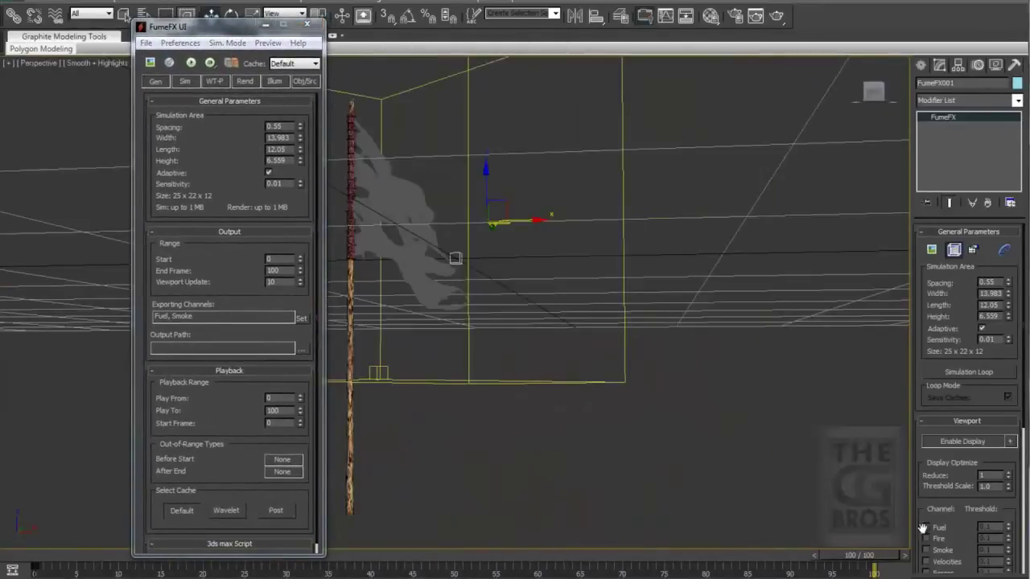
click(300, 126)
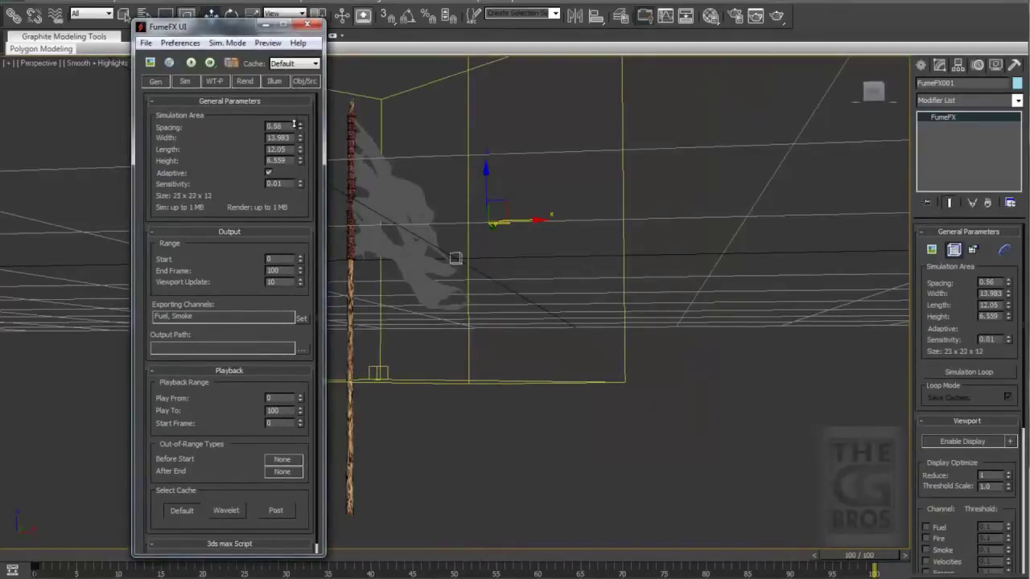
drag(295, 125, 303, 145)
Step: Set the FumeFX container to Width 14, Length 12 and Height 6, then select End Frame
double_click(280, 127)
double_click(274, 138)
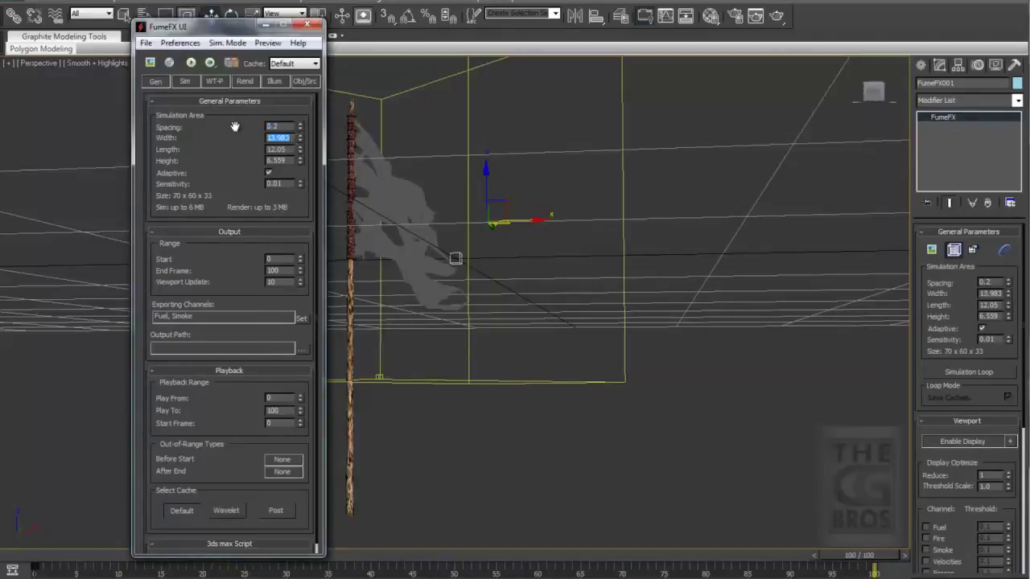
text(14)
key(Return)
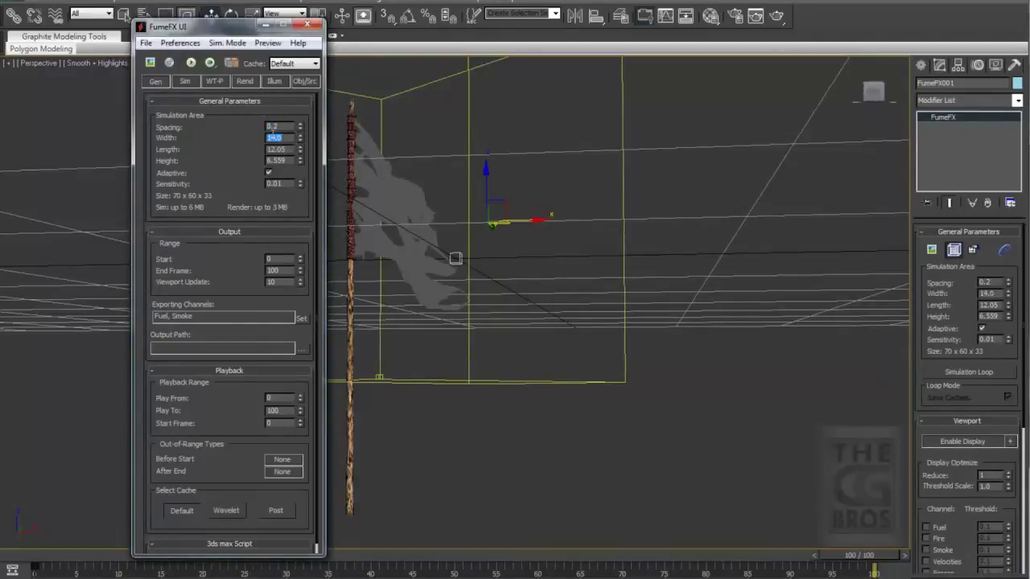
double_click(276, 149)
text(12)
text(6)
key(Return)
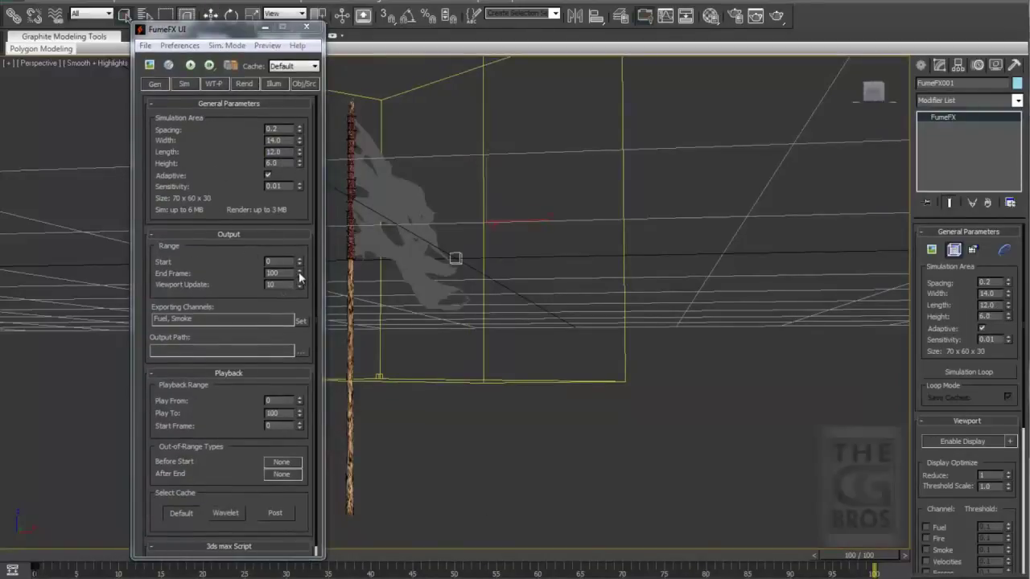
key(Tab)
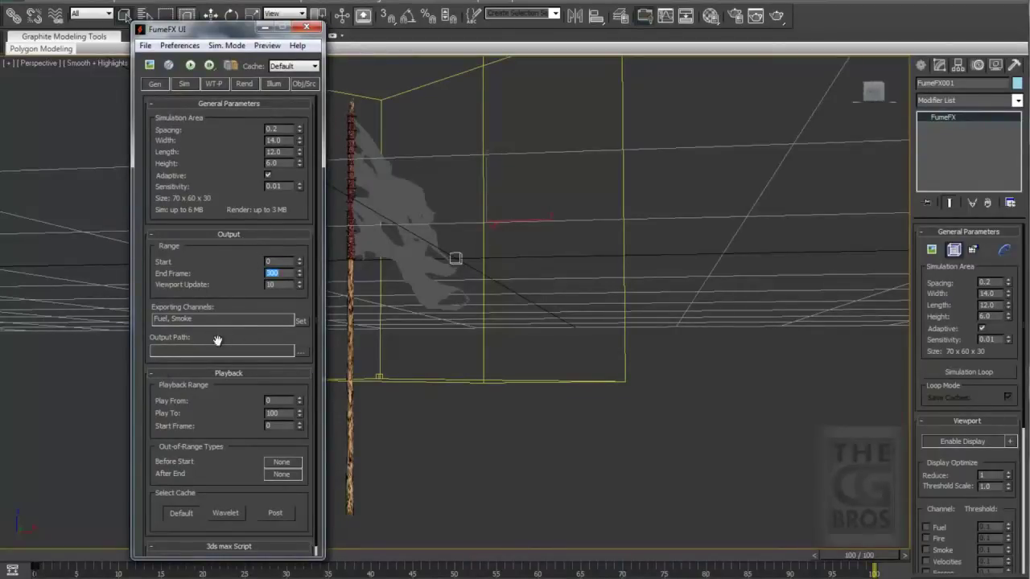
click(303, 352)
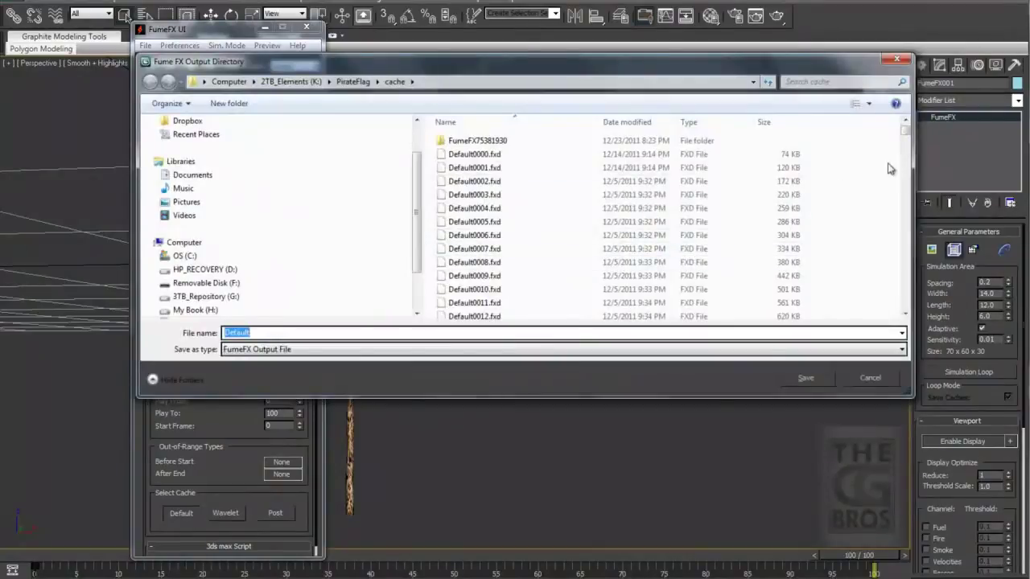
drag(906, 129, 905, 243)
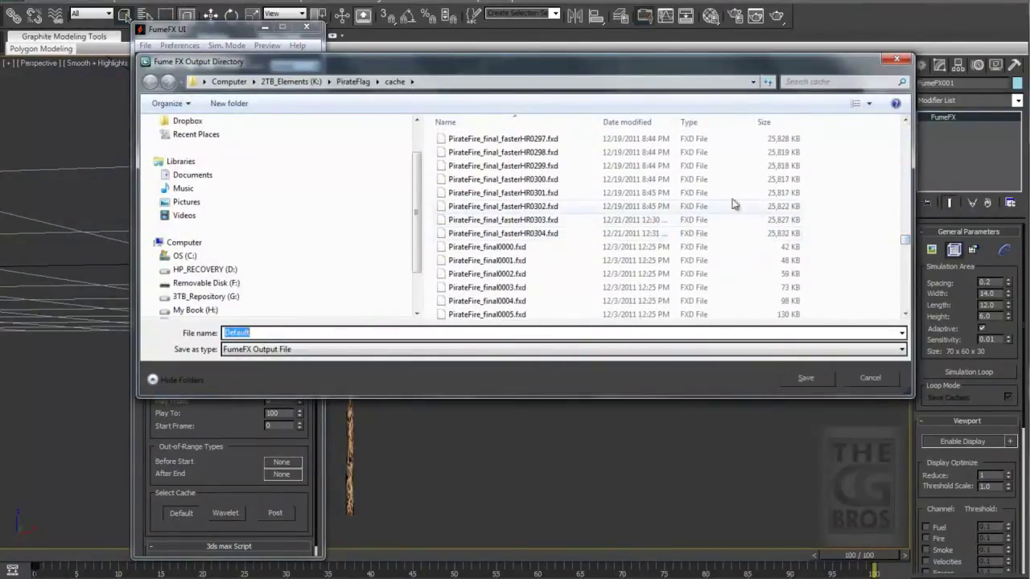
click(871, 378)
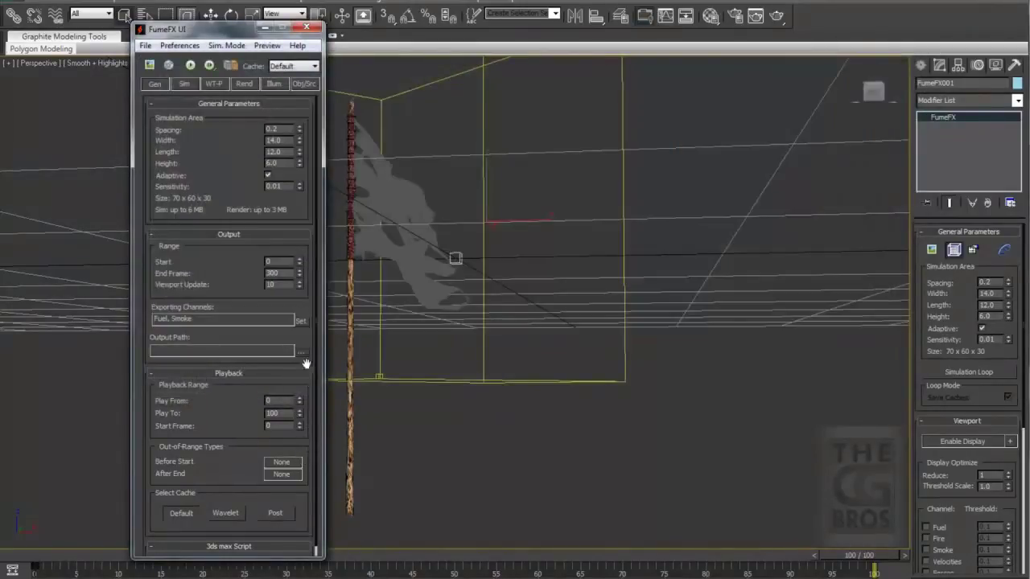